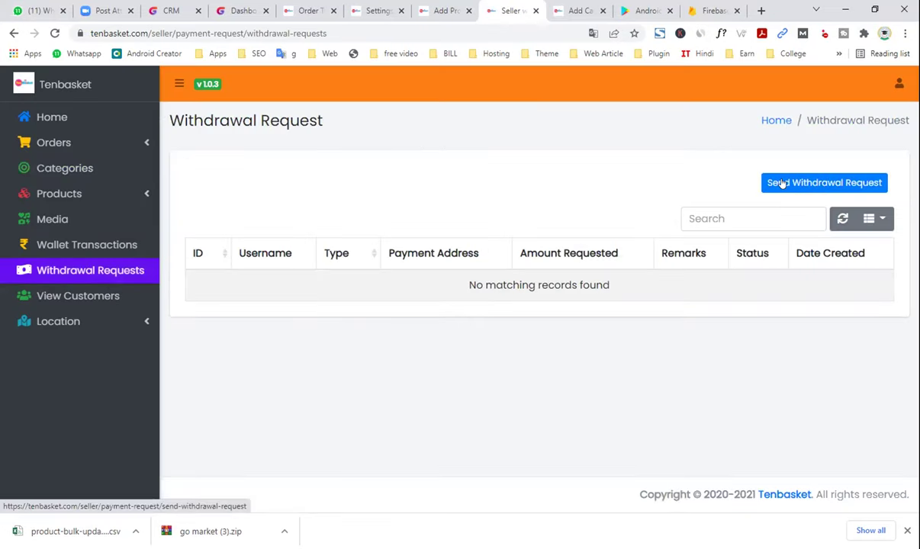
Step: Open the form for sending a withdrawal request and look over its Payment Details and Amount fields
click(782, 183)
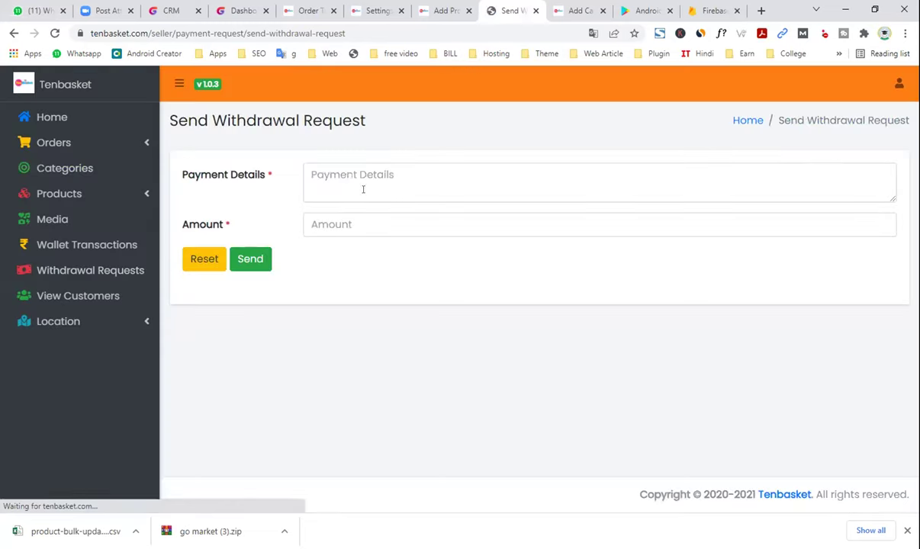
click(363, 189)
click(314, 224)
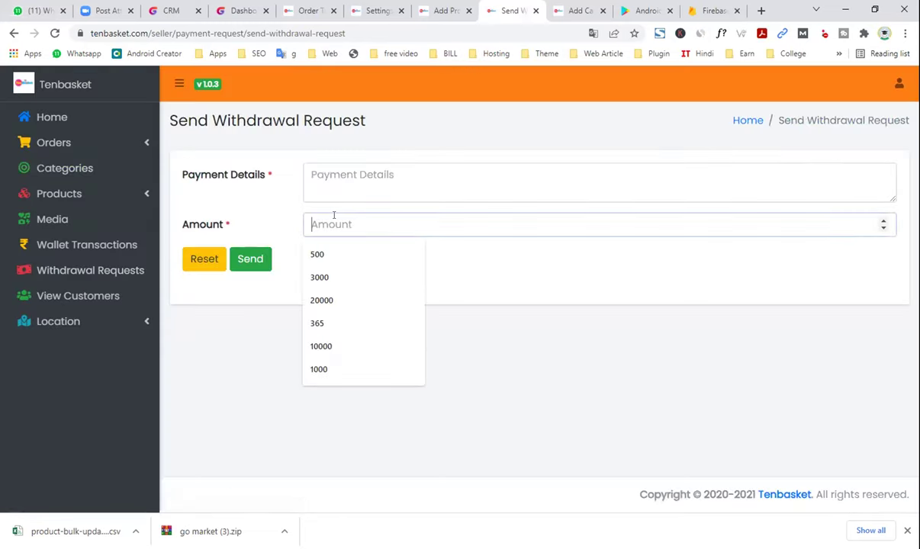
click(331, 187)
click(312, 221)
Step: View the seller's customer list and the complete list of orders
click(98, 299)
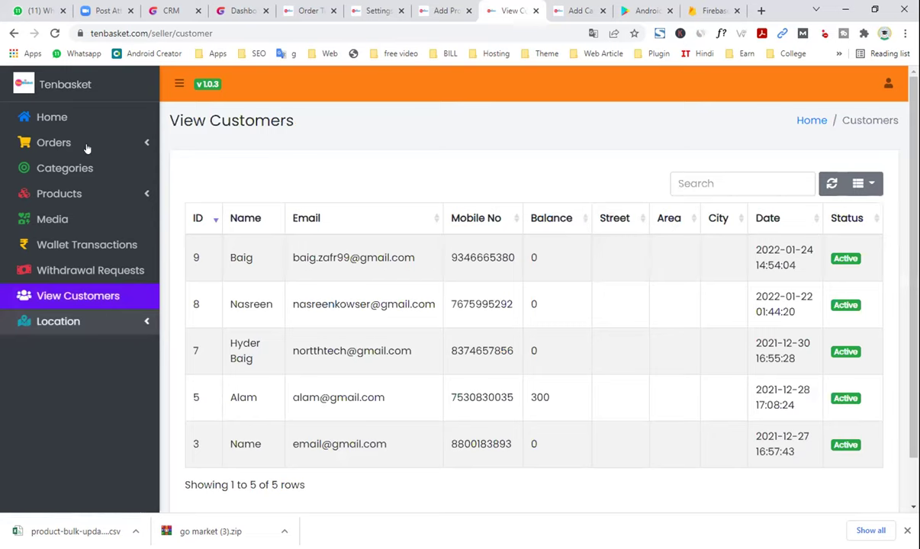
click(53, 142)
click(66, 174)
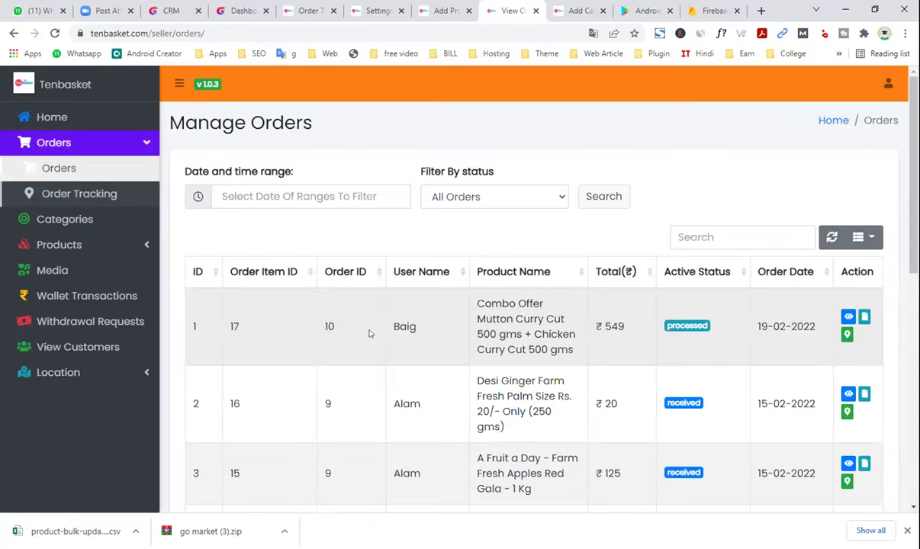
scroll(370, 334, down, 6)
scroll(402, 365, down, 2)
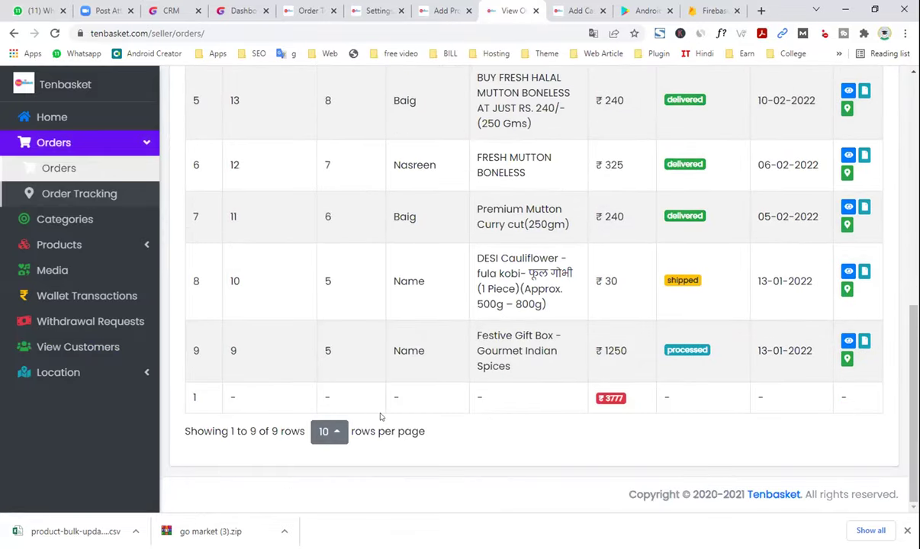
scroll(439, 380, up, 8)
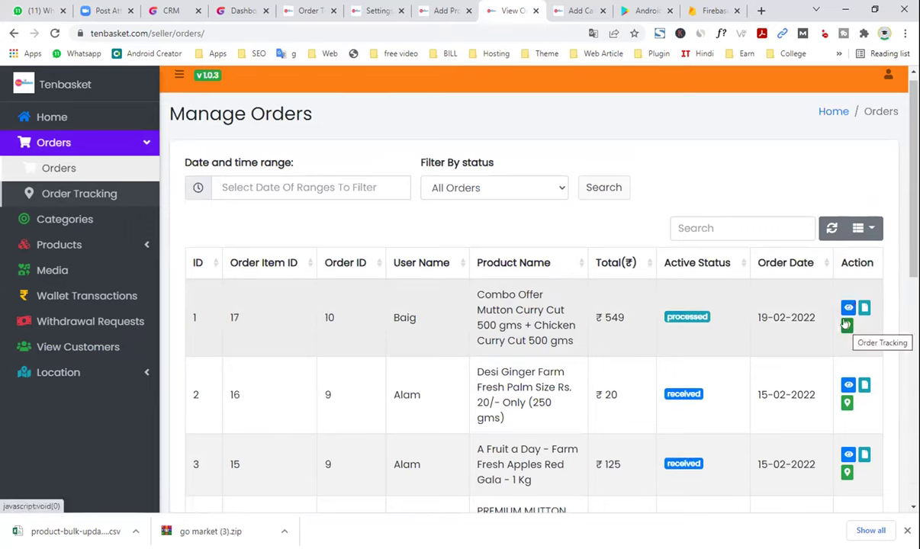
Step: Open the details of the processed Combo Offer Mutton Curry Cut order and review its item information
click(848, 308)
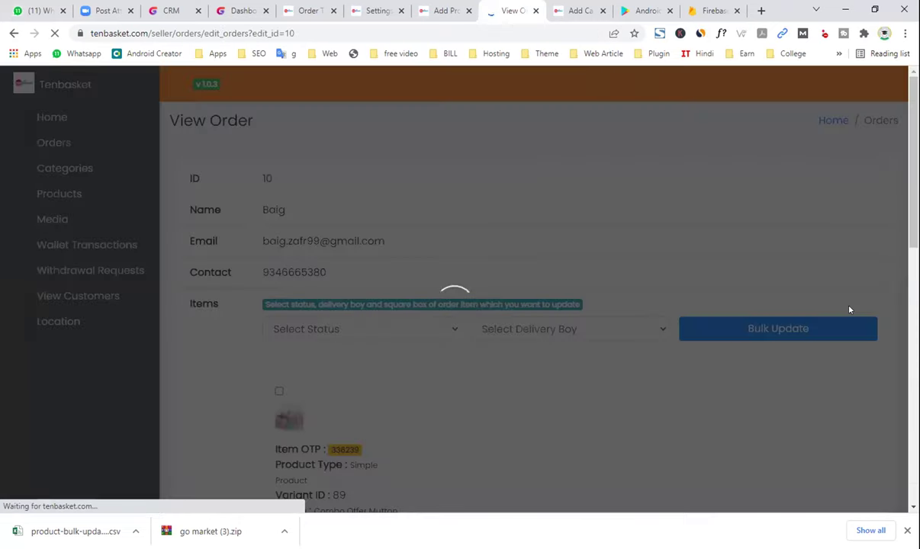
scroll(492, 377, down, 7)
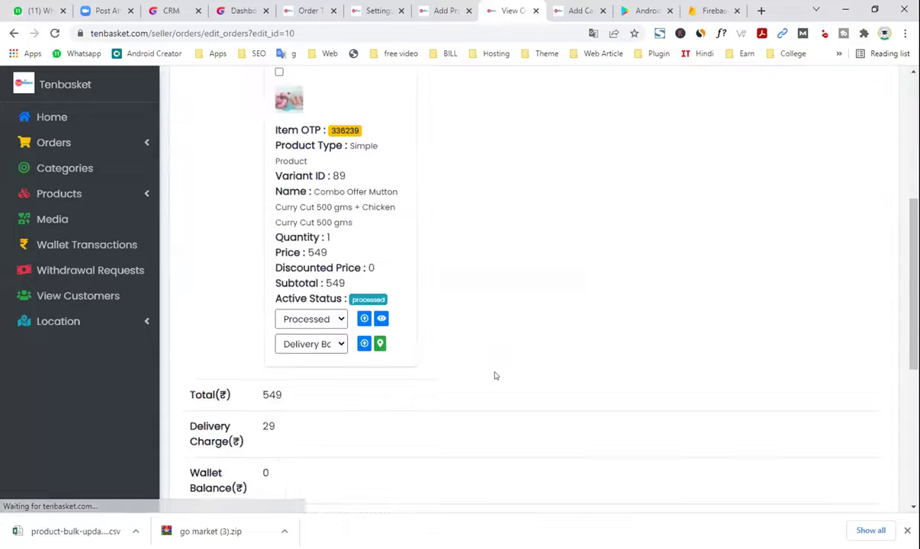
scroll(494, 376, up, 2)
scroll(495, 376, up, 5)
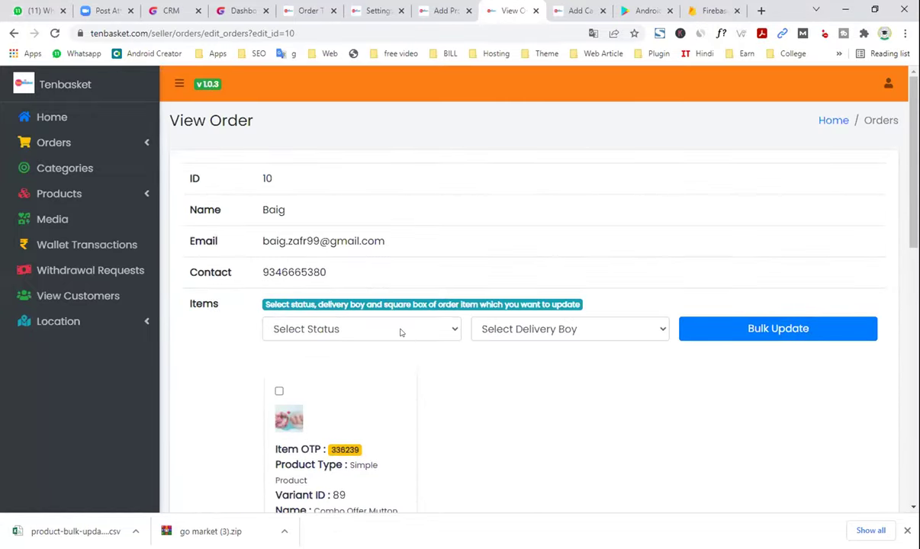
Step: Choose the Shipped status and the delivery boy "delivery" for the order's bulk update
click(400, 333)
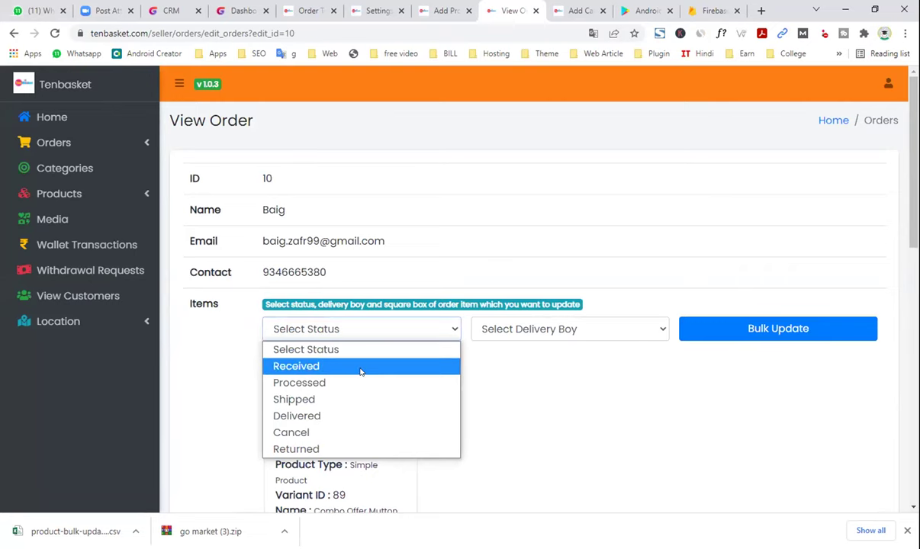
click(338, 402)
click(559, 331)
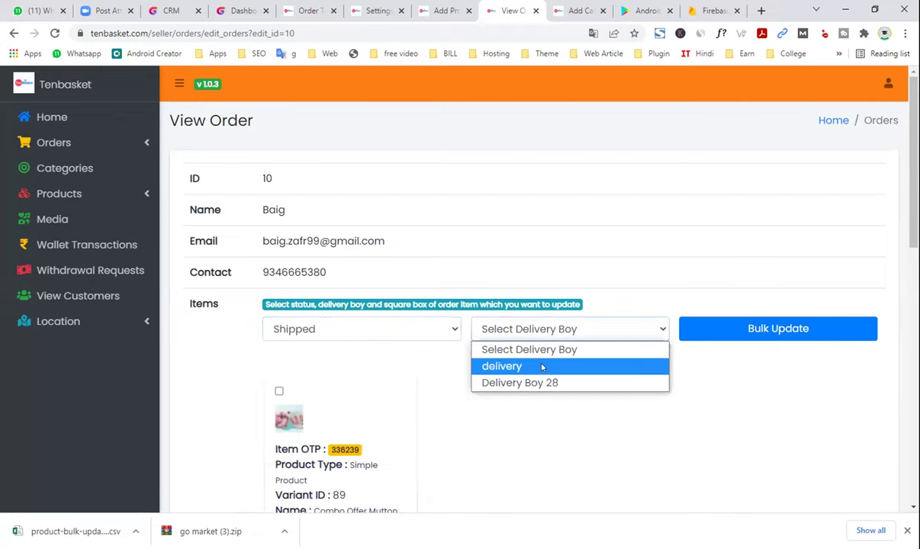
click(541, 367)
Step: Examine the order's totals and the individual status, delivery boy and tracking controls of its item
scroll(677, 272, down, 2)
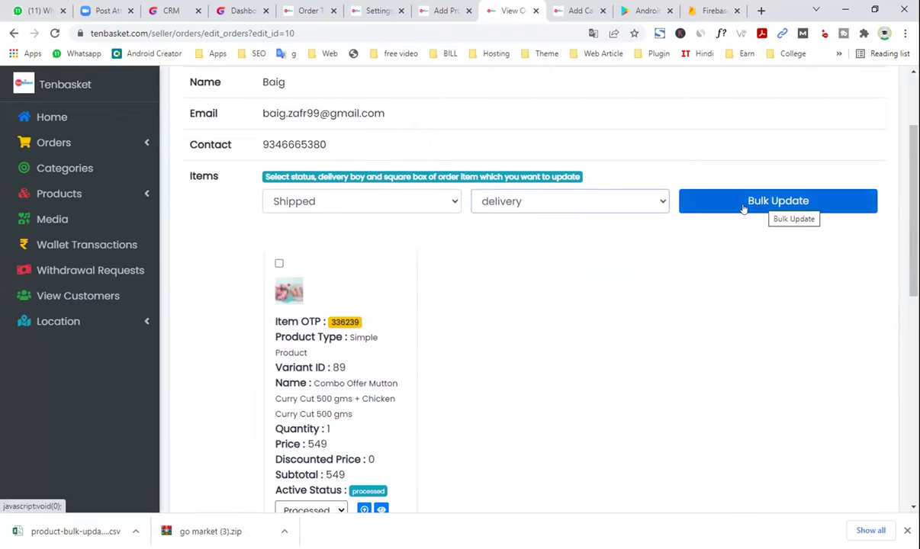
scroll(550, 208, down, 4)
scroll(550, 211, down, 4)
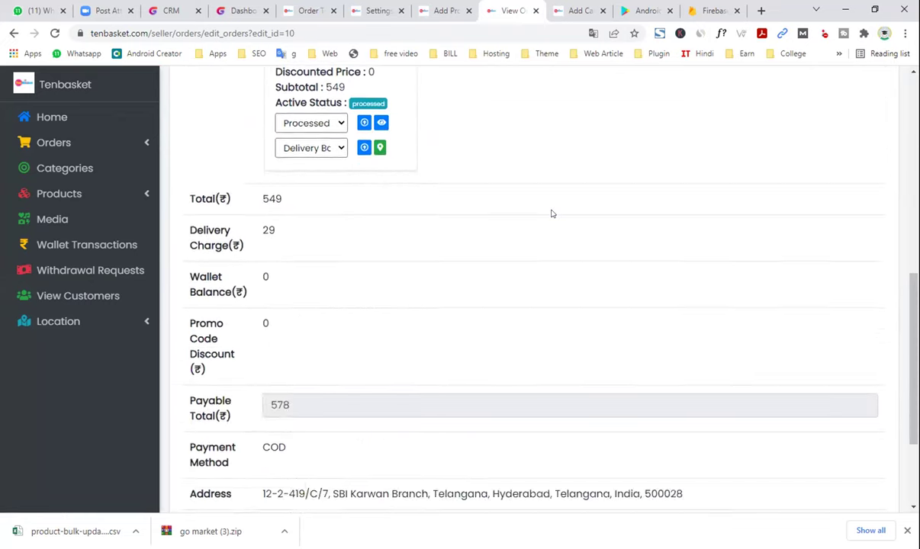
scroll(535, 243, up, 5)
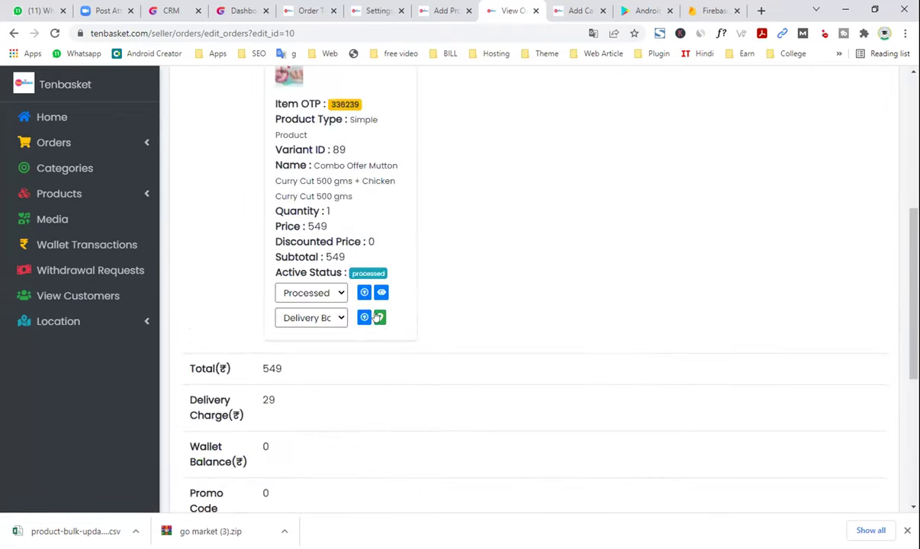
click(299, 293)
scroll(656, 298, up, 3)
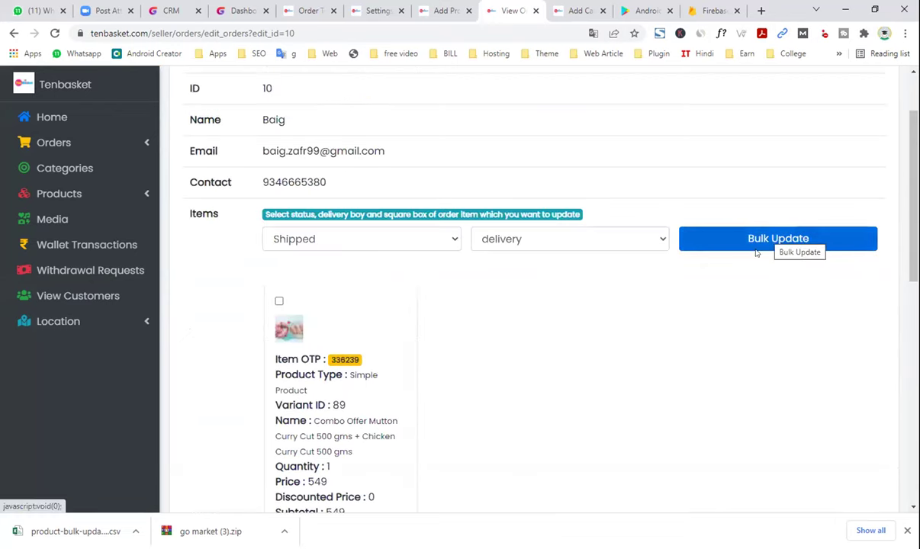
scroll(681, 265, down, 3)
click(308, 319)
click(380, 315)
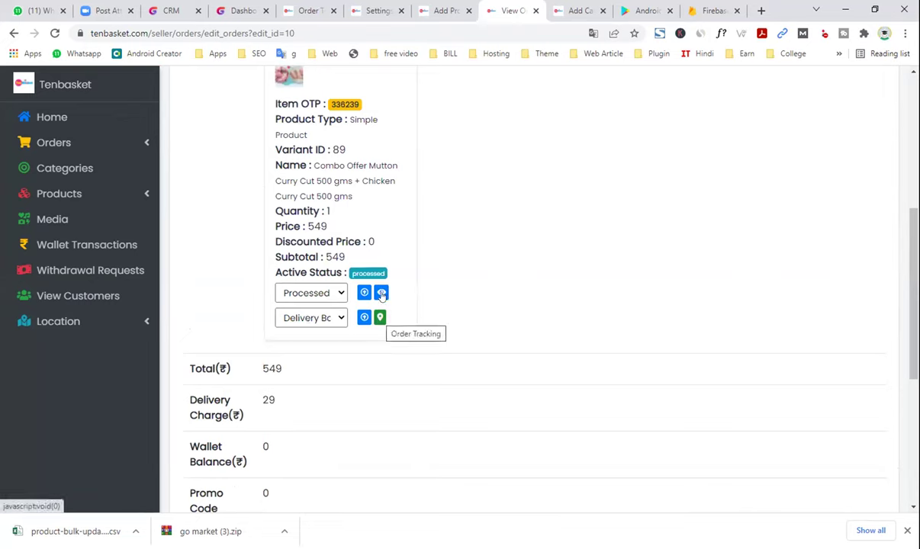
Step: Try to bulk update the order without selecting any order item
scroll(763, 267, up, 5)
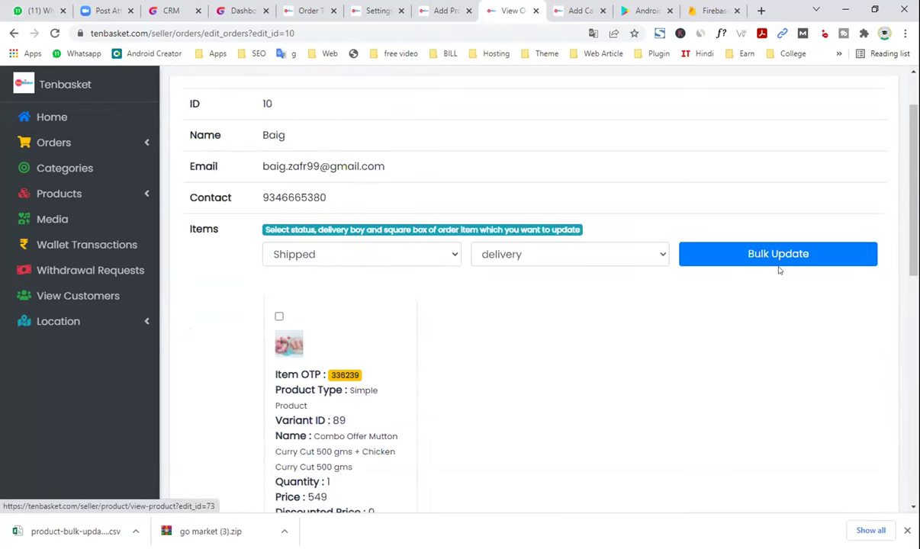
click(757, 299)
click(434, 334)
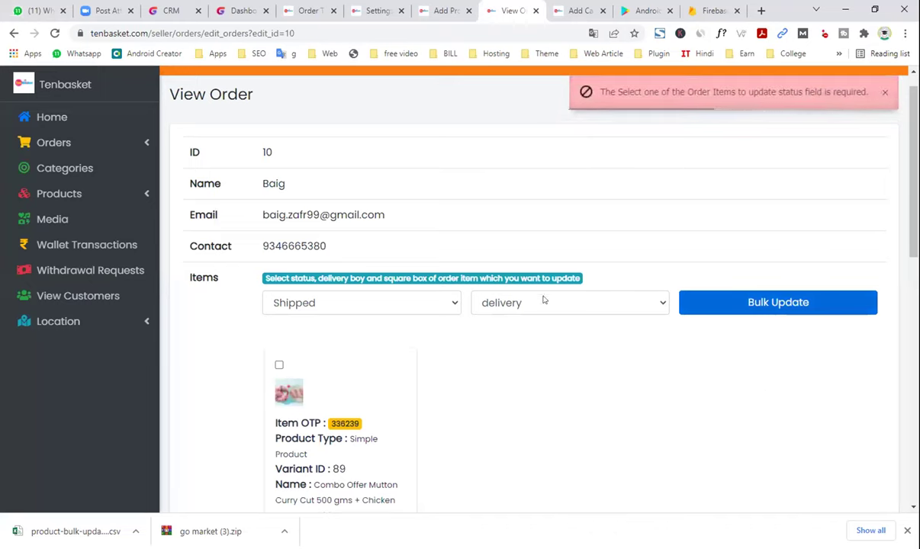
scroll(443, 314, down, 3)
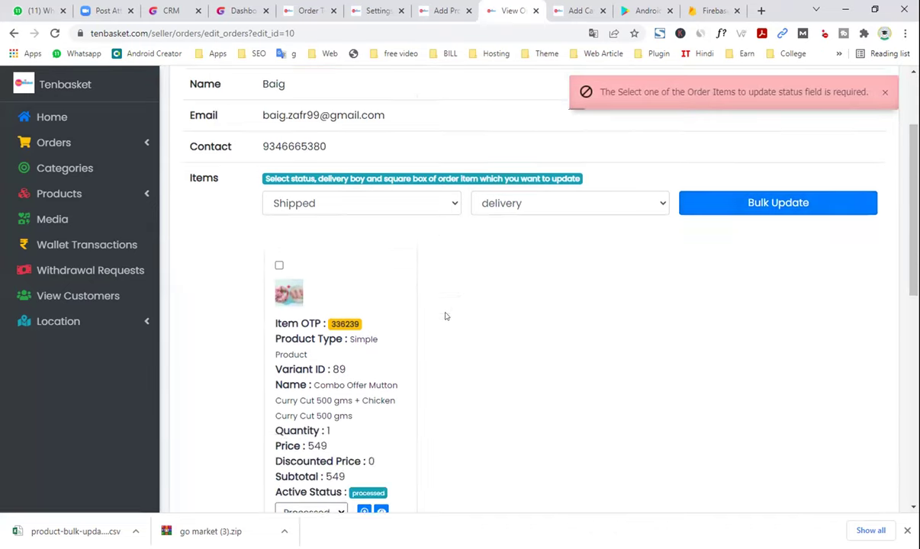
Step: Return to the orders list and open the invoice of the Premium Mutton Boneless Cut order in a new tab
click(11, 34)
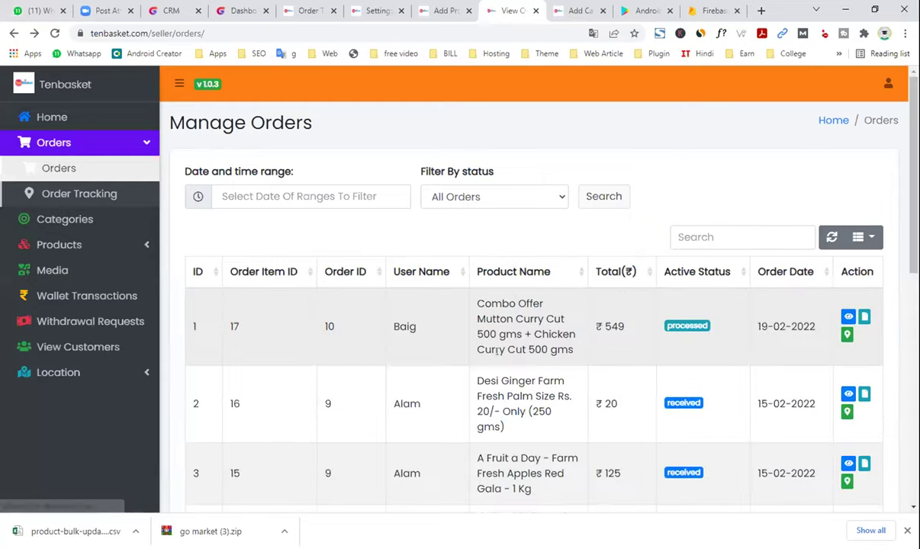
scroll(503, 348, down, 3)
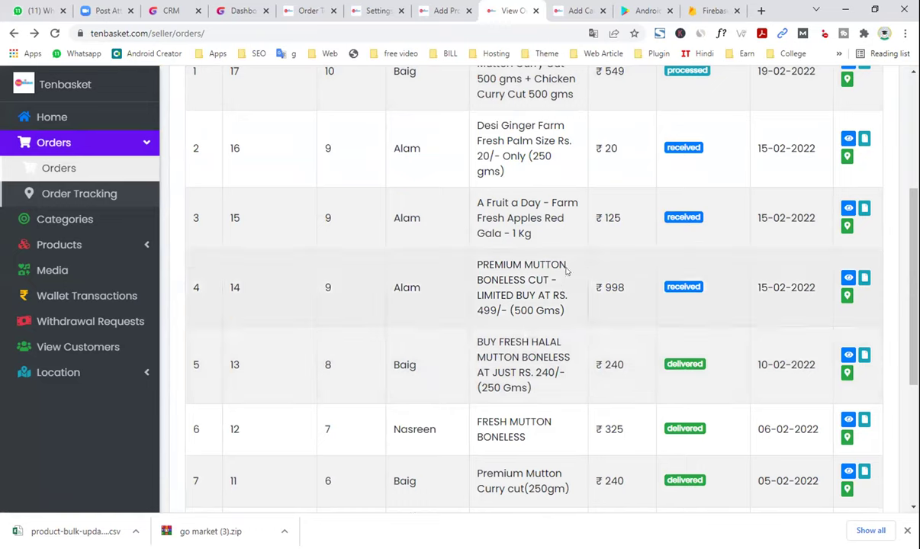
drag(566, 270, 489, 267)
right_click(864, 281)
click(812, 272)
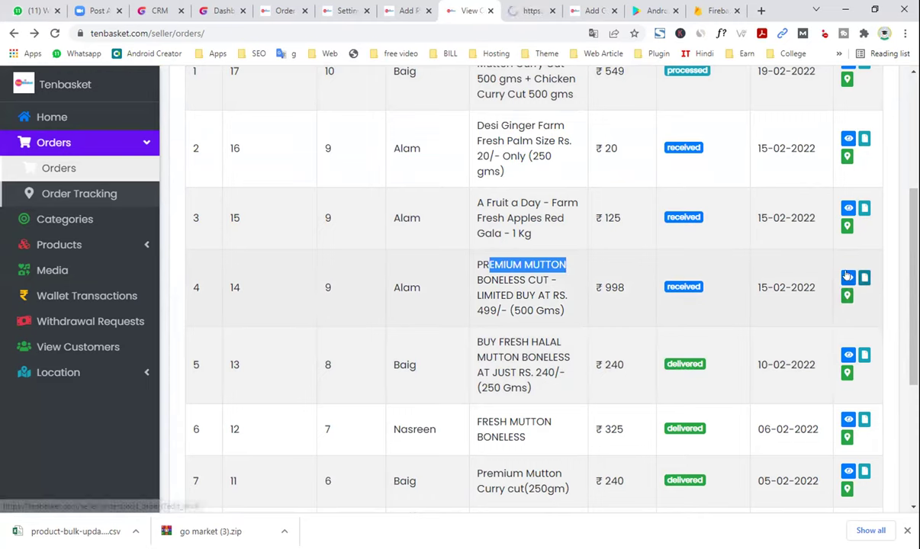
Step: View the Courier Agency, Tracking Id and URL fields in the Premium Mutton order's tracking form, and close it without saving
click(848, 277)
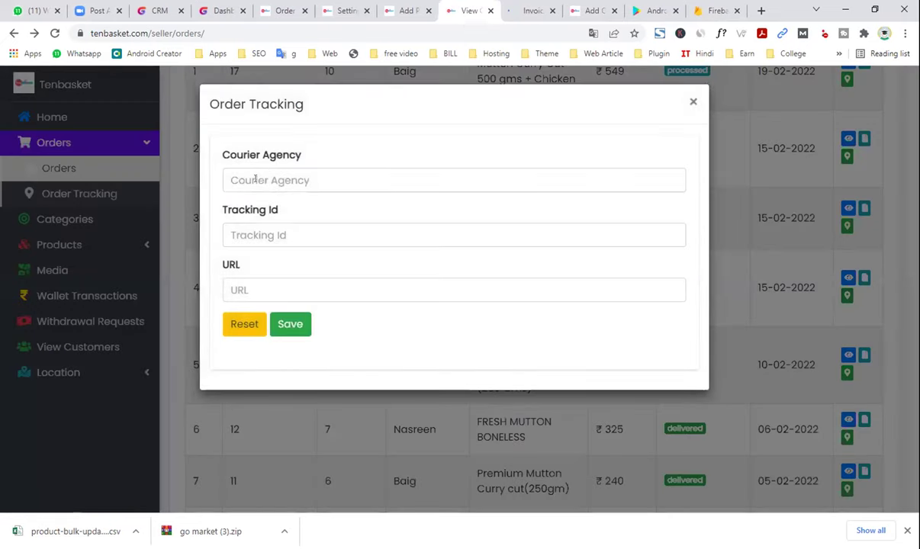
click(255, 179)
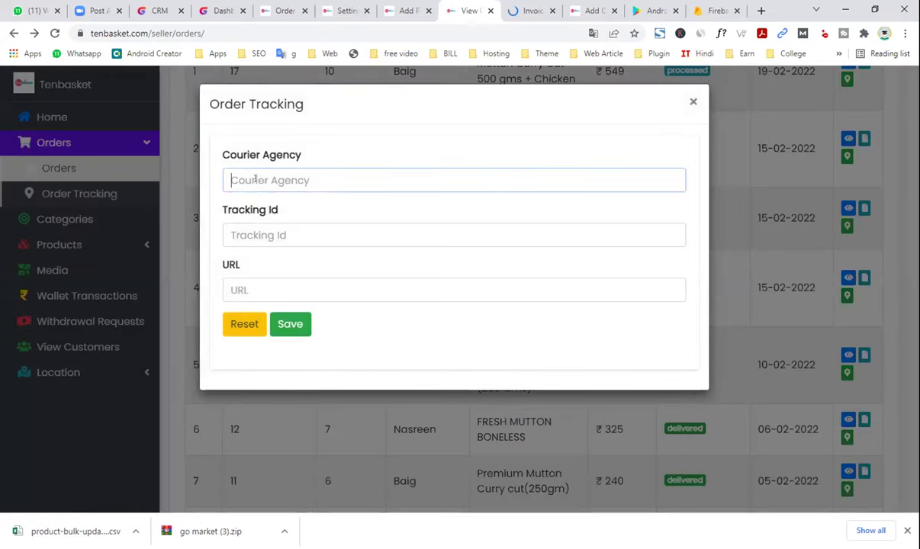
click(264, 235)
key(shift+Tab)
click(265, 235)
key(shift+Tab)
click(275, 235)
click(255, 288)
click(663, 99)
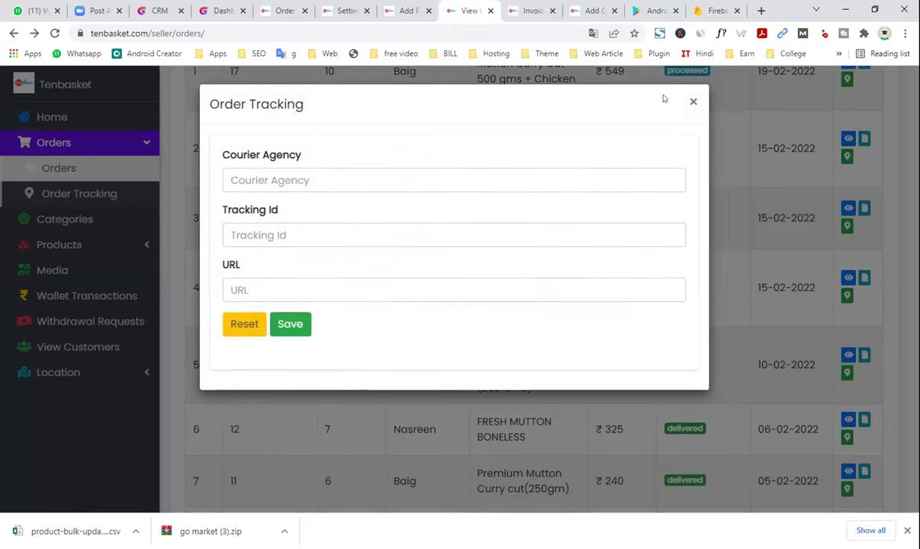
click(691, 100)
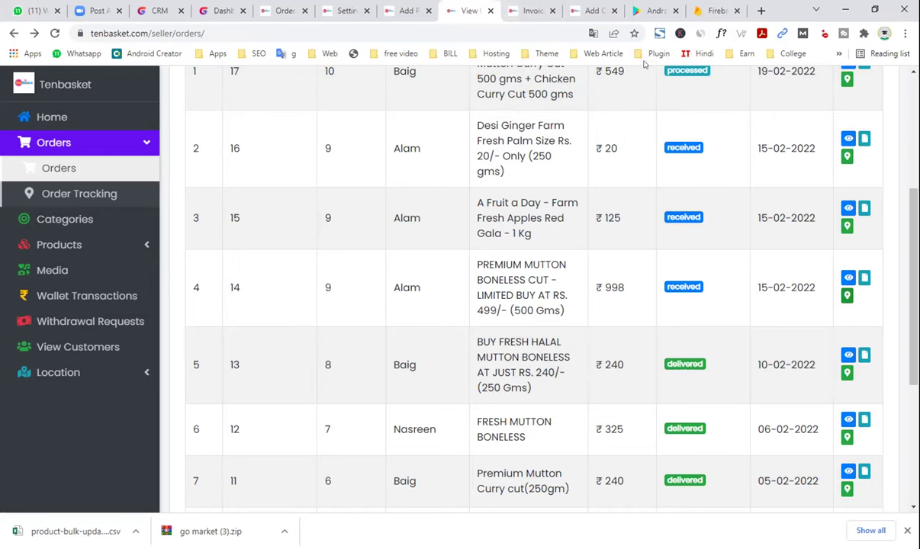
Step: Review the opened retail invoice and its print preview, leaving it unprinted
key(ctrl+Tab)
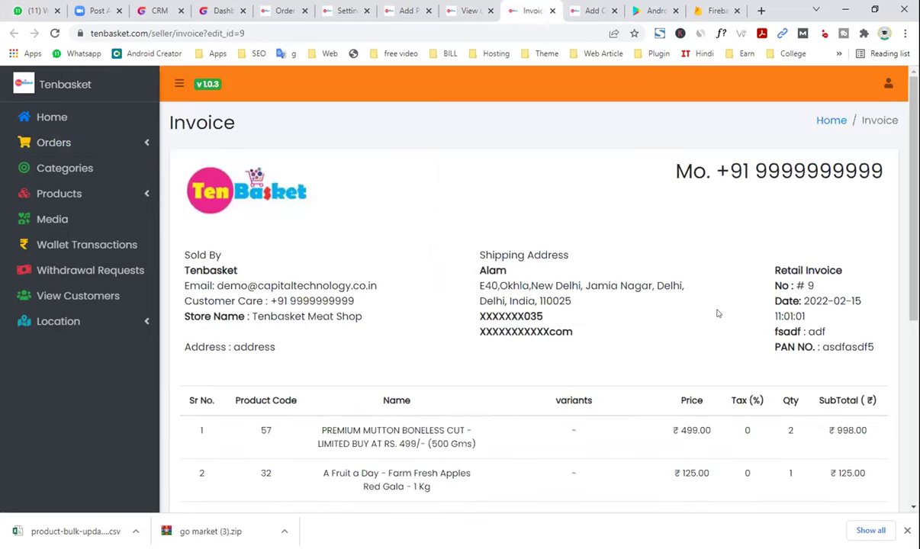
scroll(716, 312, down, 5)
scroll(717, 315, down, 2)
click(211, 420)
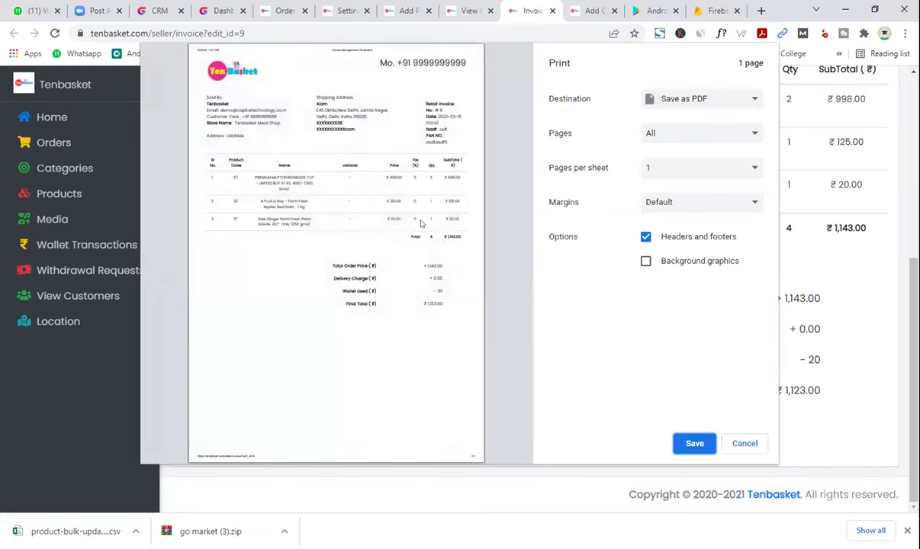
click(745, 442)
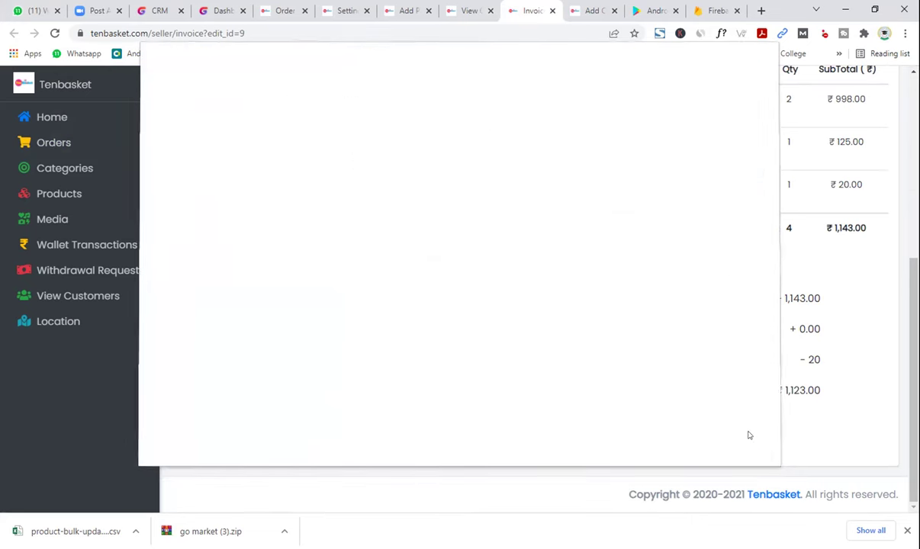
Step: Go back to the orders list and view the Premium Mutton Boneless Cut order's invoice in the same tab
click(467, 10)
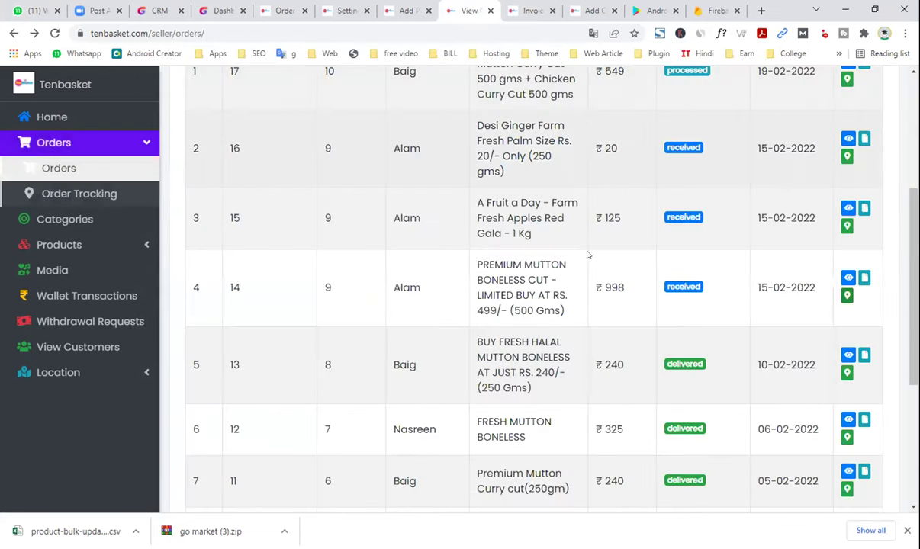
scroll(780, 316, up, 1)
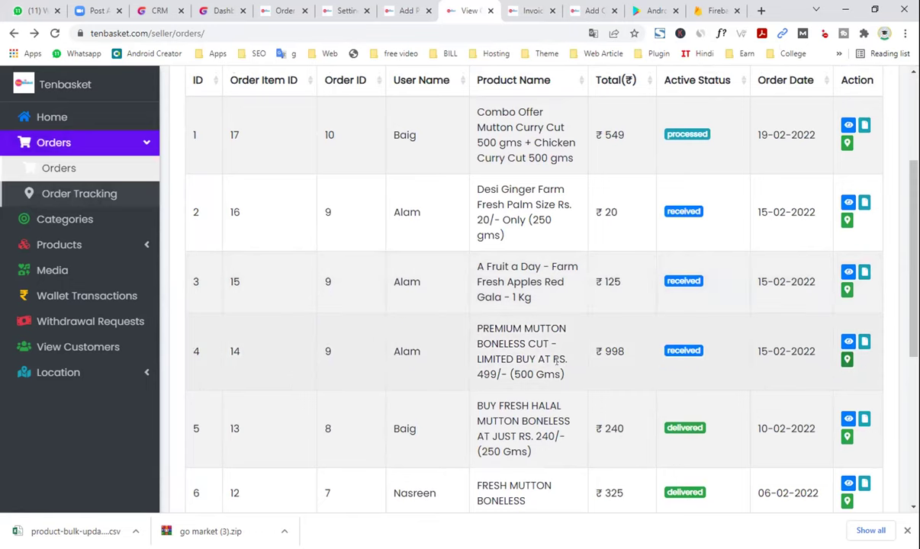
click(846, 343)
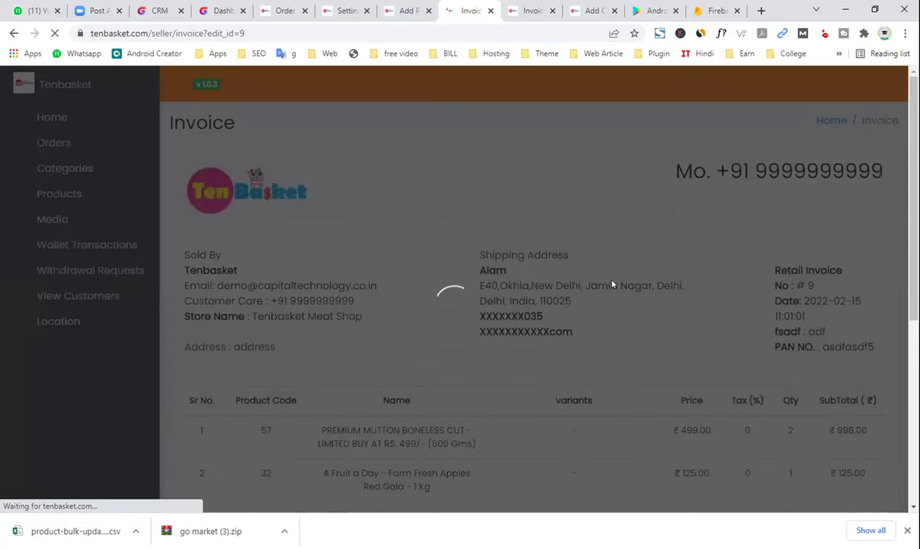
scroll(395, 320, down, 4)
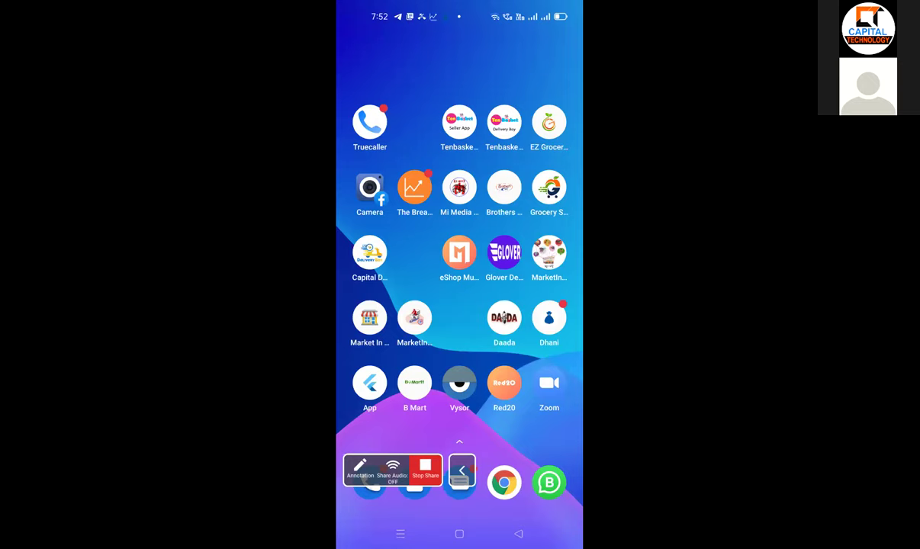
Step: Switch to the phone and launch the Tenbasket seller app
click(459, 122)
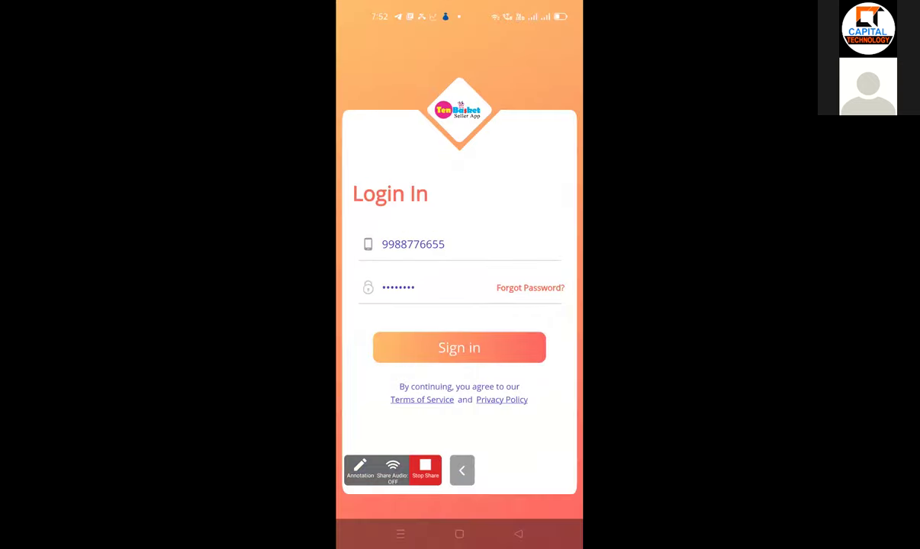